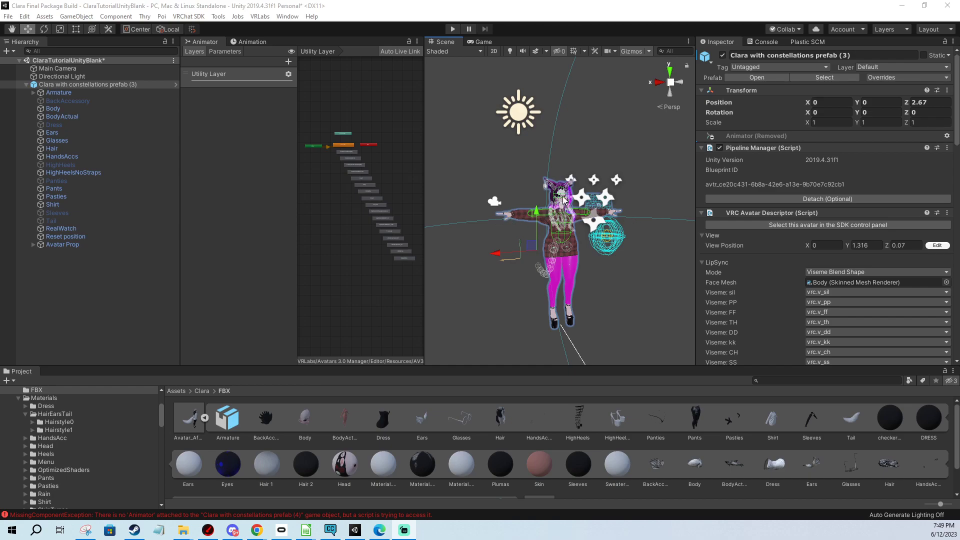
- Select the avatar's BodyActual mesh and locate its source model Avatar_AfterMerging in the Project window
{"action": "left_click", "coordinate": [542, 207]}
{"action": "left_click", "coordinate": [507, 215]}
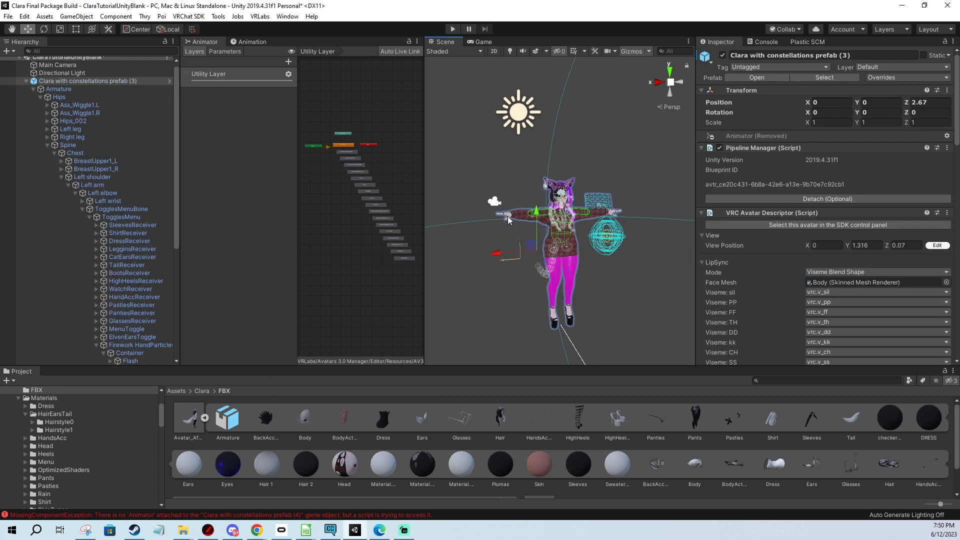
{"action": "left_click", "coordinate": [508, 216]}
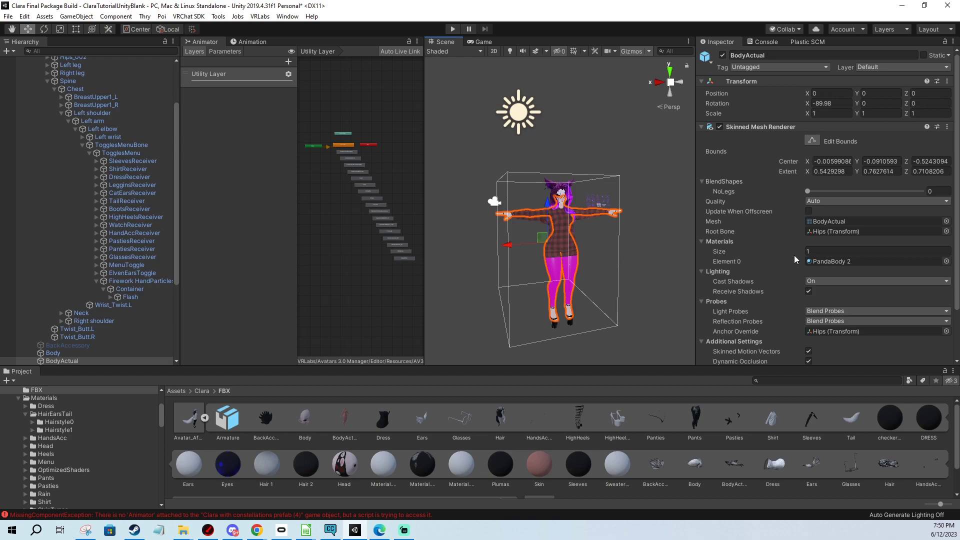
{"action": "left_click", "coordinate": [836, 220]}
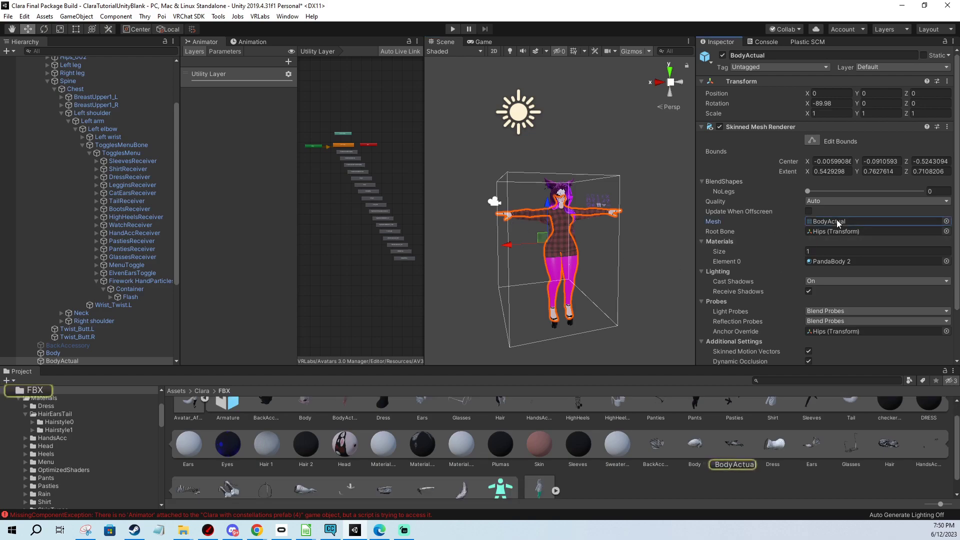
{"action": "left_click", "coordinate": [197, 413]}
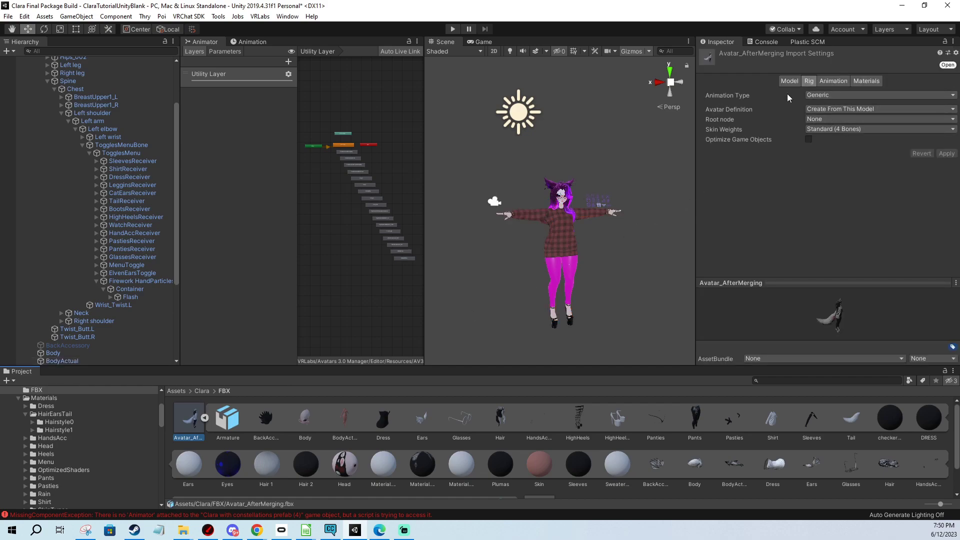
- Change Avatar_AfterMerging's Animation Type from Generic to Humanoid and apply the reimport
{"action": "left_click", "coordinate": [815, 96]}
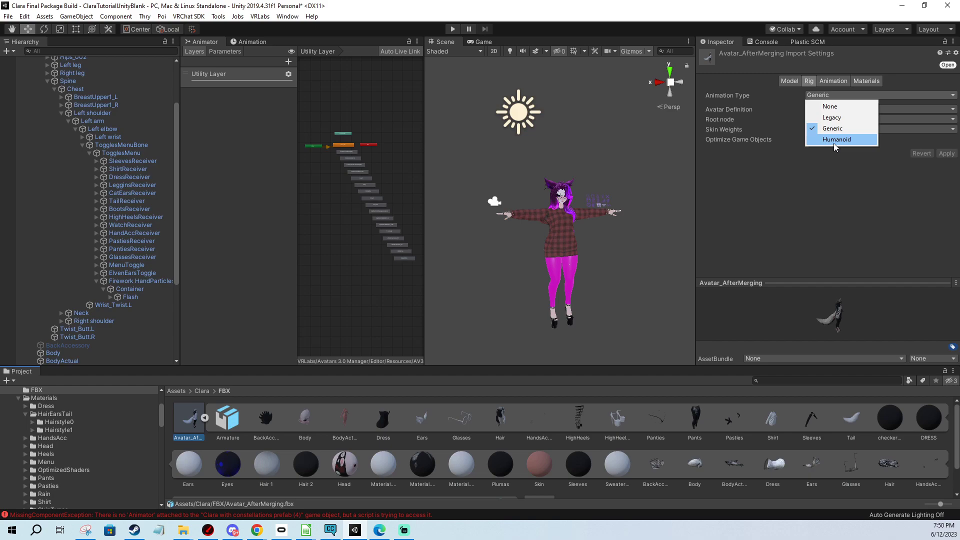
{"action": "left_click", "coordinate": [833, 141]}
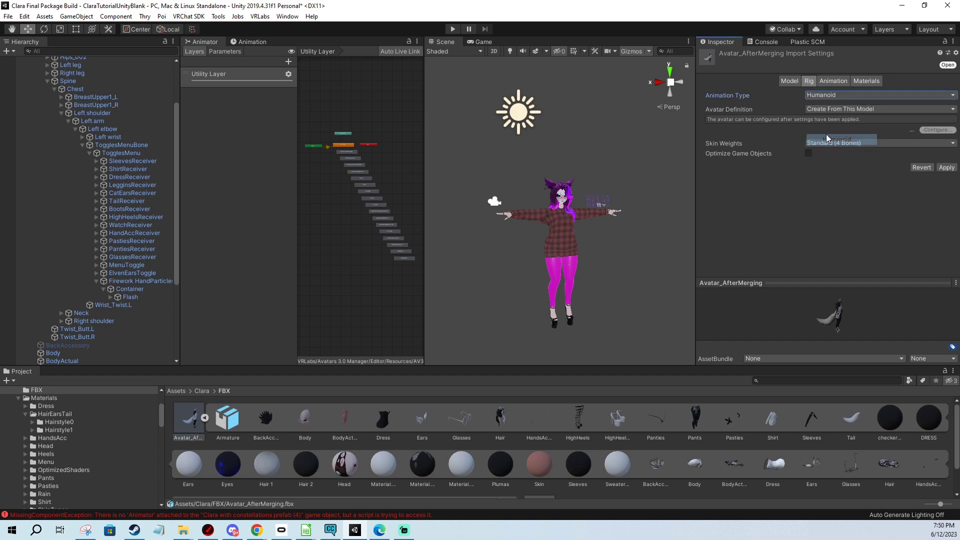
{"action": "left_click", "coordinate": [946, 168]}
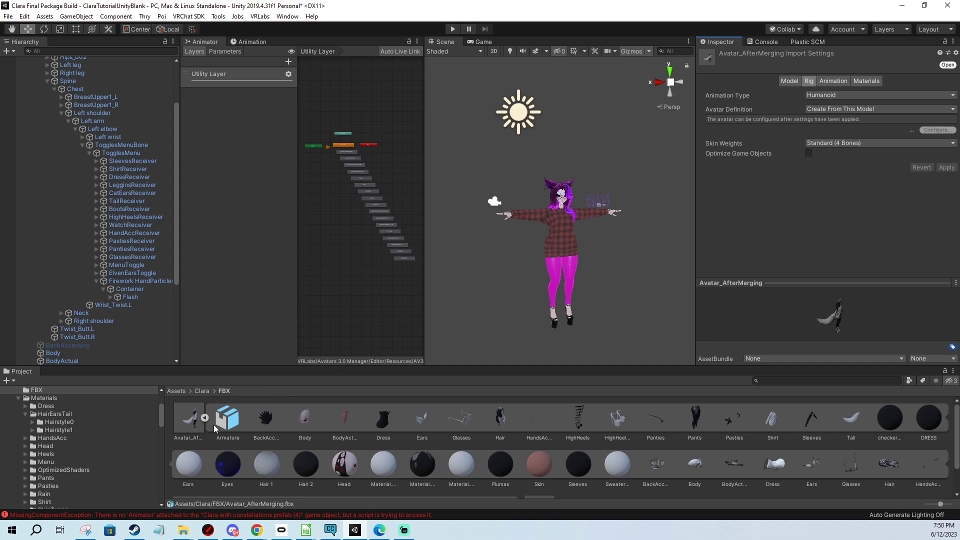
- Open the humanoid avatar Configure view for Avatar_AfterMerging, saving the scene first
{"action": "left_click", "coordinate": [196, 426]}
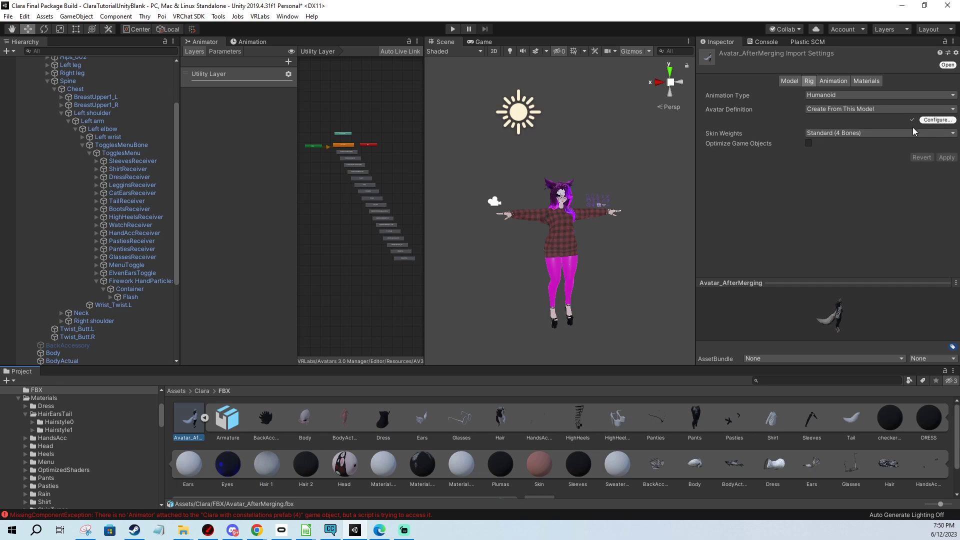
{"action": "left_click", "coordinate": [938, 121]}
{"action": "left_click", "coordinate": [467, 286]}
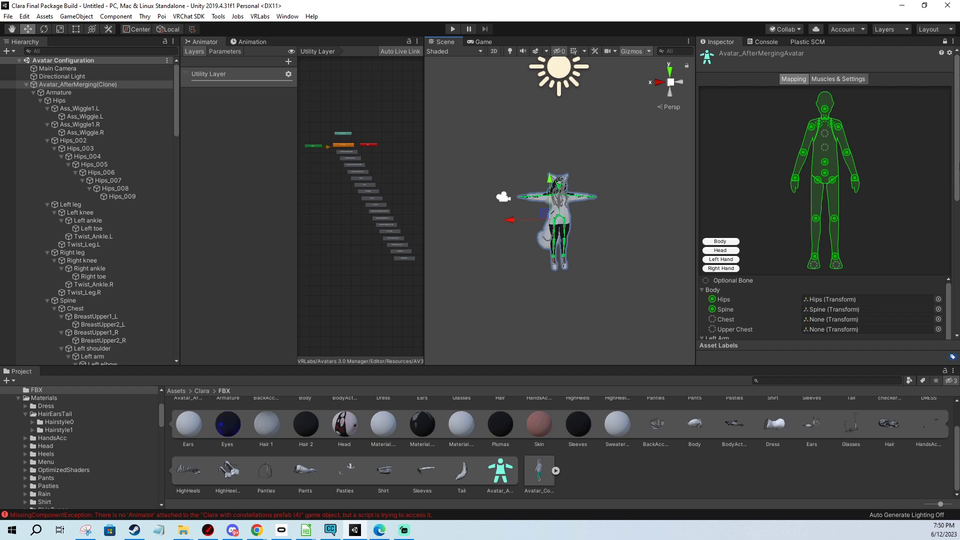
- Check the Head mappings and clear the Jaw bone assignment
{"action": "scroll", "coordinate": [831, 178], "scroll_direction": "down", "scroll_amount": 5}
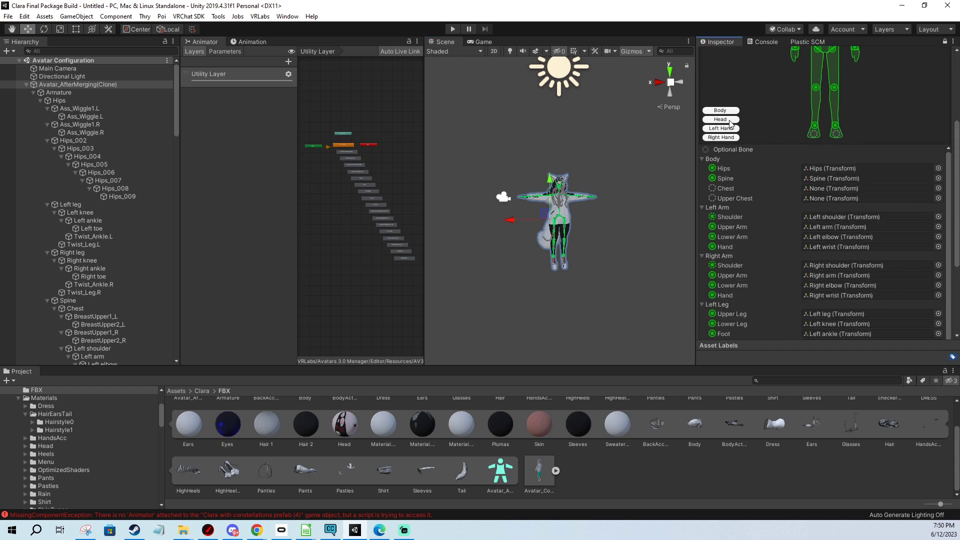
{"action": "left_click", "coordinate": [720, 119]}
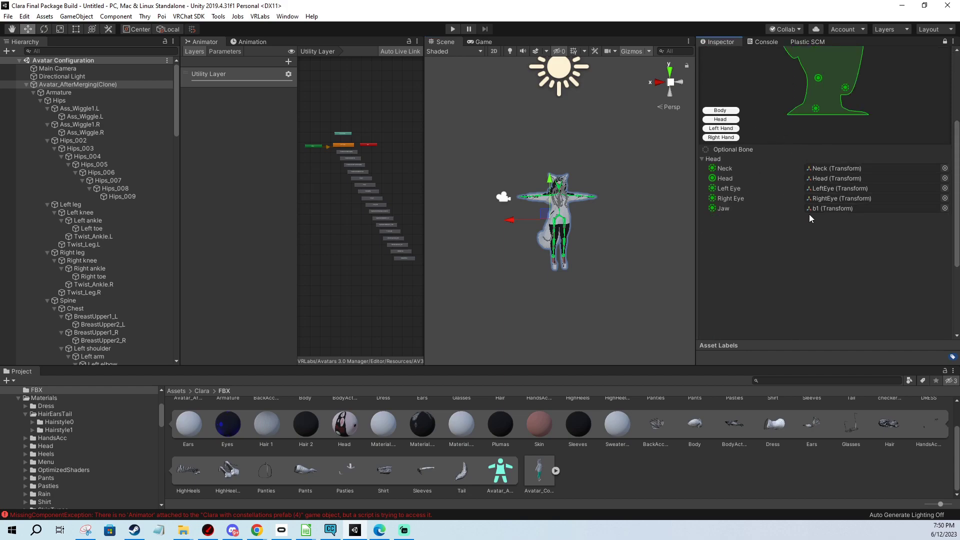
{"action": "left_click", "coordinate": [822, 209]}
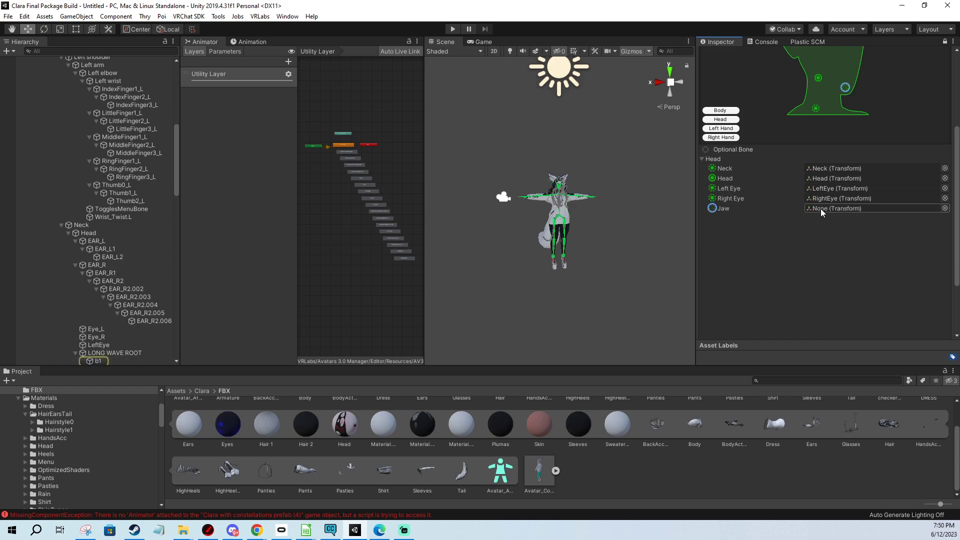
{"action": "left_click", "coordinate": [733, 110]}
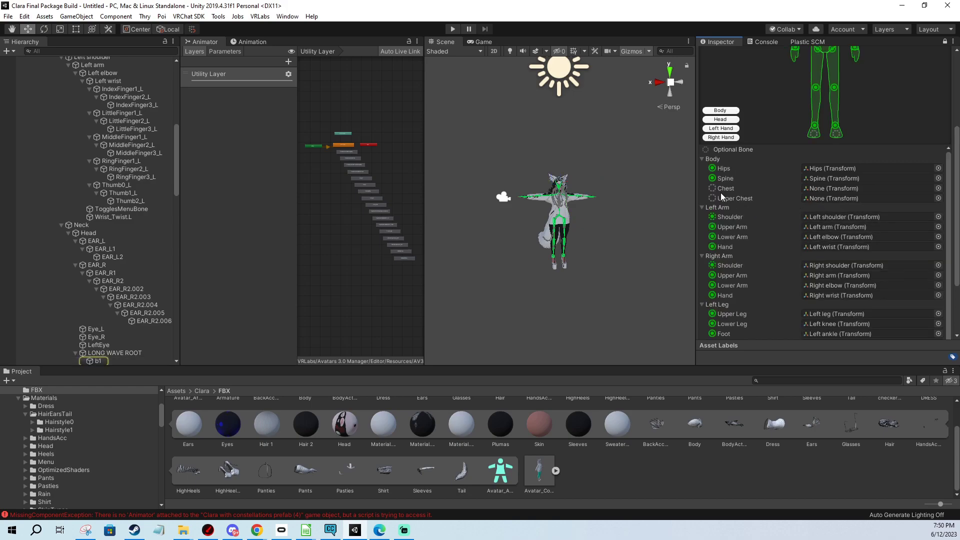
- Assign the Chest bone from the Hierarchy to the Chest slot
{"action": "scroll", "coordinate": [110, 215], "scroll_direction": "up", "scroll_amount": 4}
{"action": "scroll", "coordinate": [110, 221], "scroll_direction": "up", "scroll_amount": 4}
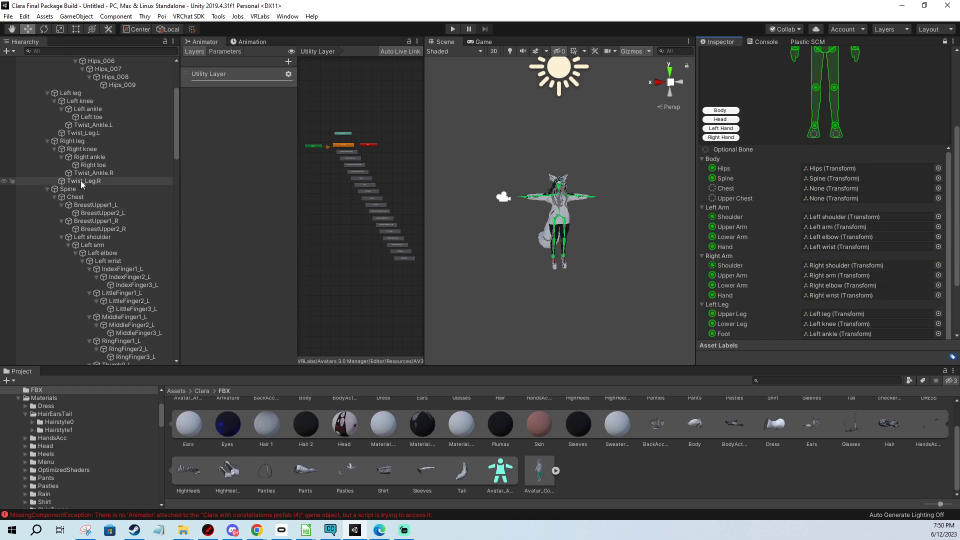
{"action": "left_click_drag", "start_coordinate": [73, 197], "coordinate": [819, 190]}
{"action": "scroll", "coordinate": [783, 208], "scroll_direction": "down", "scroll_amount": 1}
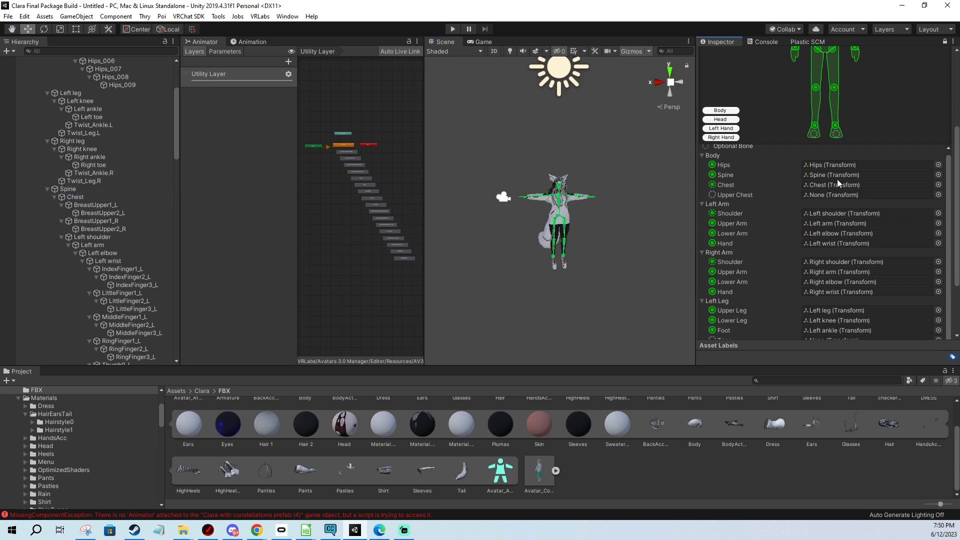
{"action": "scroll", "coordinate": [953, 183], "scroll_direction": "down", "scroll_amount": 5}
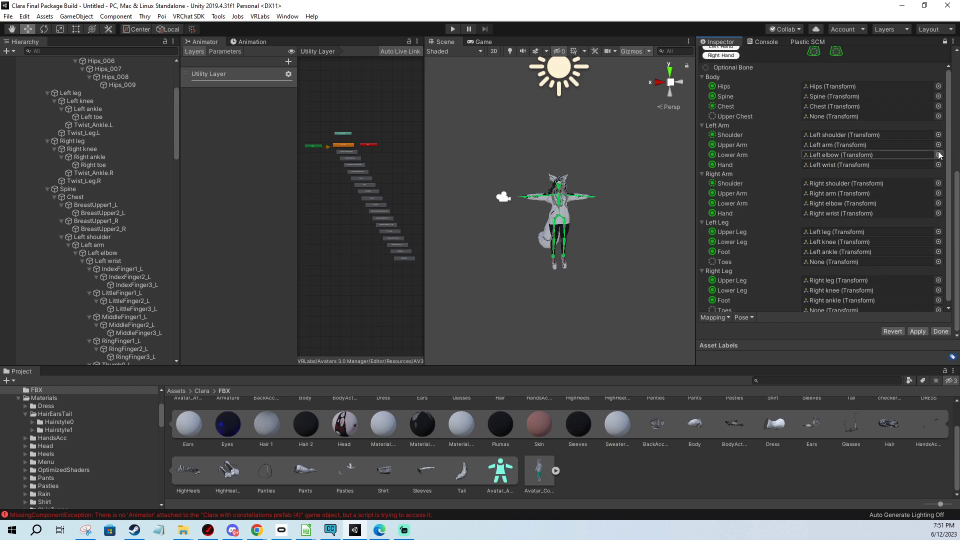
- Reset the avatar's pose, then apply Enforce T-Pose and recentre the model in the Scene view
{"action": "scroll", "coordinate": [939, 155], "scroll_direction": "down", "scroll_amount": 1}
{"action": "left_click", "coordinate": [744, 317]}
{"action": "left_click", "coordinate": [756, 328]}
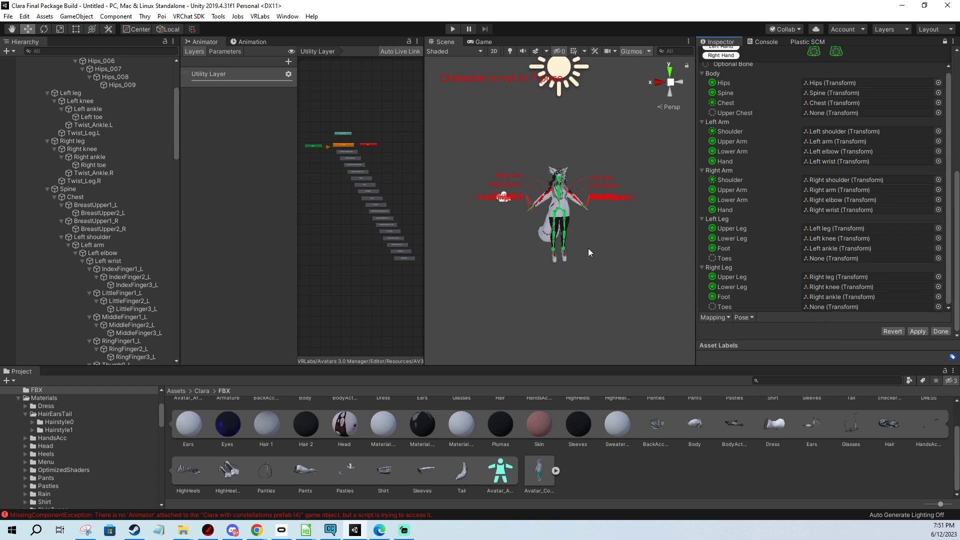
{"action": "middle_click_drag", "start_coordinate": [548, 87], "coordinate": [540, 121]}
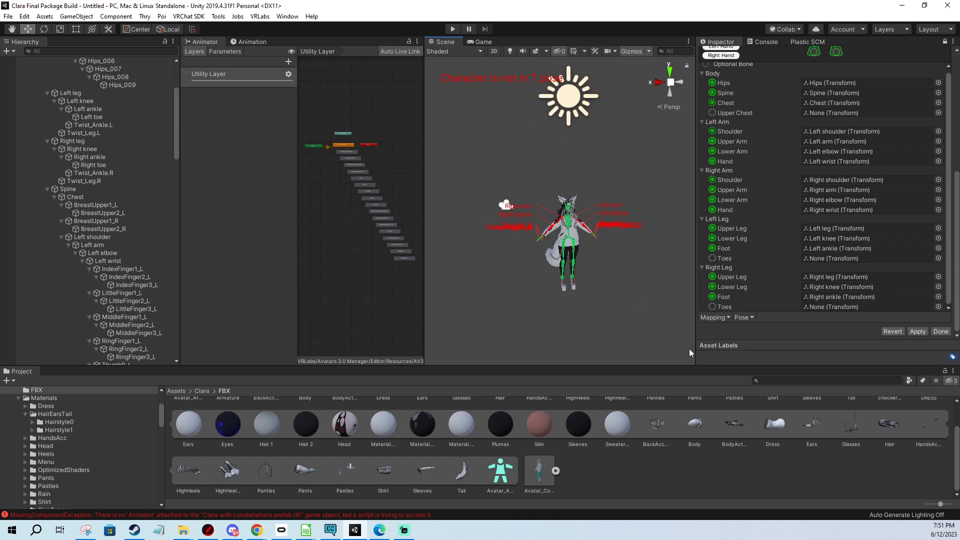
{"action": "left_click", "coordinate": [753, 318]}
{"action": "left_click", "coordinate": [771, 351]}
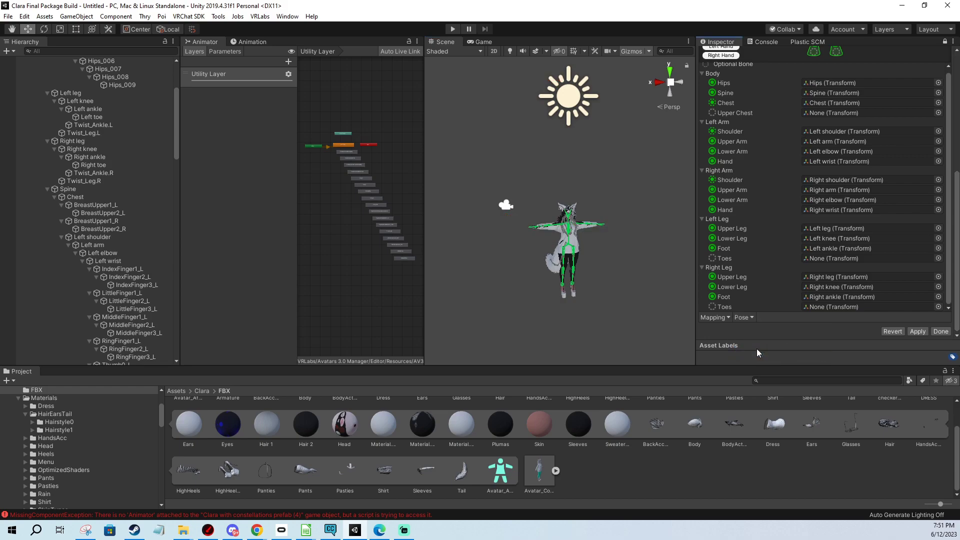
{"action": "middle_click_drag", "start_coordinate": [593, 258], "coordinate": [580, 190]}
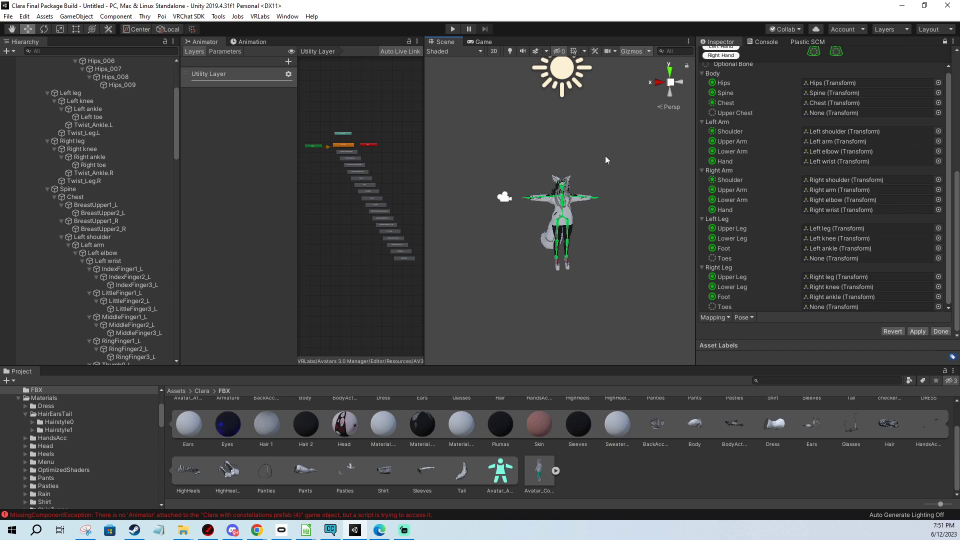
- Finish the humanoid configuration and apply the pending Avatar_AfterMerging import settings
{"action": "left_click", "coordinate": [941, 332]}
{"action": "left_click", "coordinate": [520, 284]}
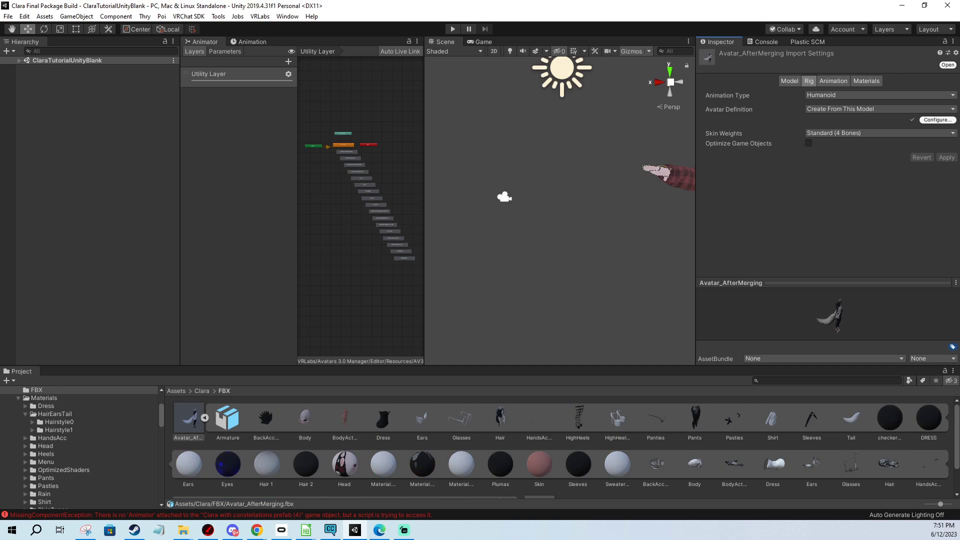
- Position the VRChat SDK window, select the Clara prefab and scroll its Inspector to the Animator
{"action": "left_click_drag", "start_coordinate": [385, 71], "coordinate": [478, 68]}
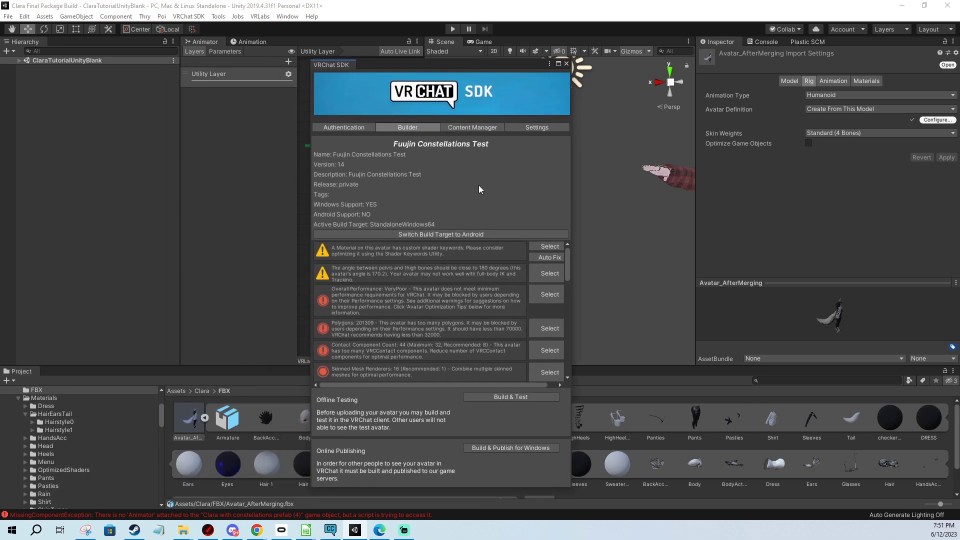
{"action": "left_click", "coordinate": [19, 61]}
{"action": "left_click", "coordinate": [50, 84]}
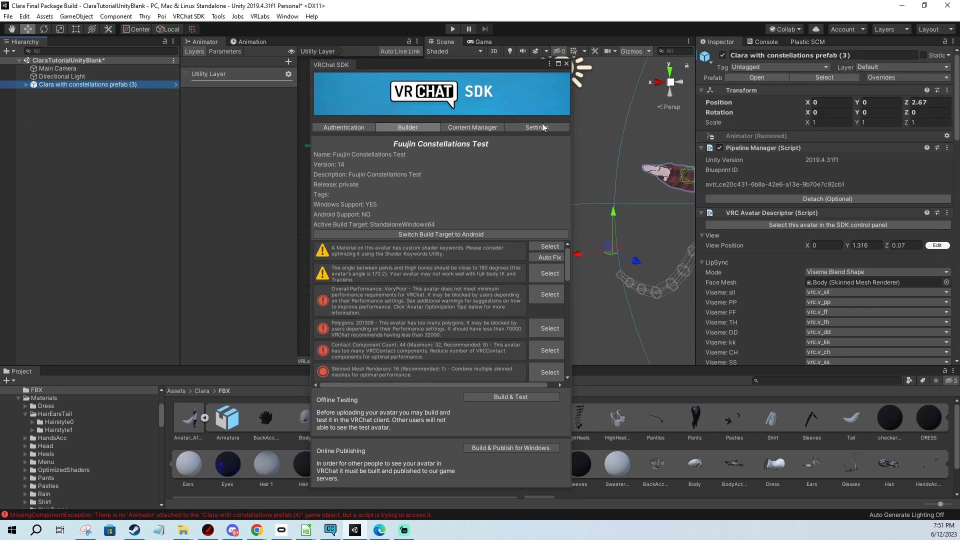
{"action": "left_click_drag", "start_coordinate": [476, 66], "coordinate": [414, 65]}
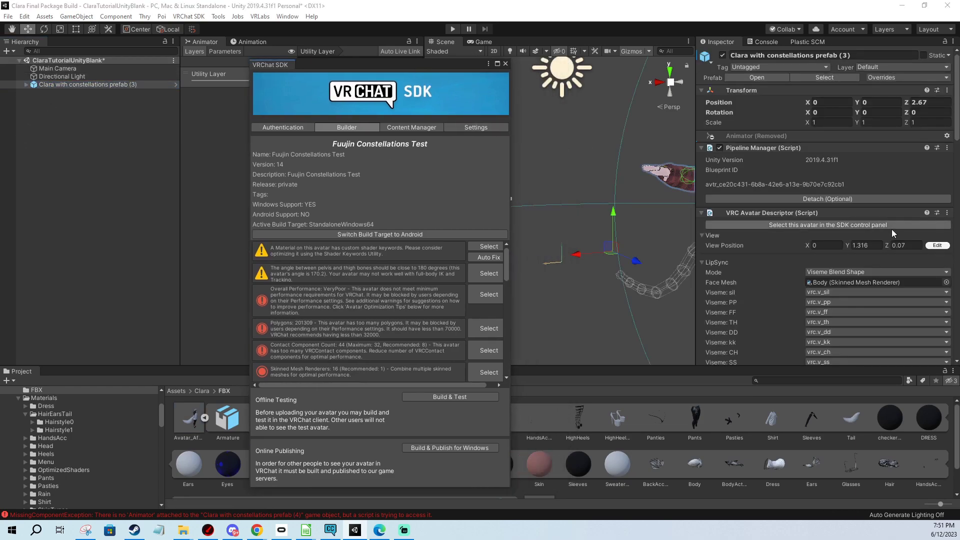
{"action": "scroll", "coordinate": [826, 176], "scroll_direction": "down", "scroll_amount": 15}
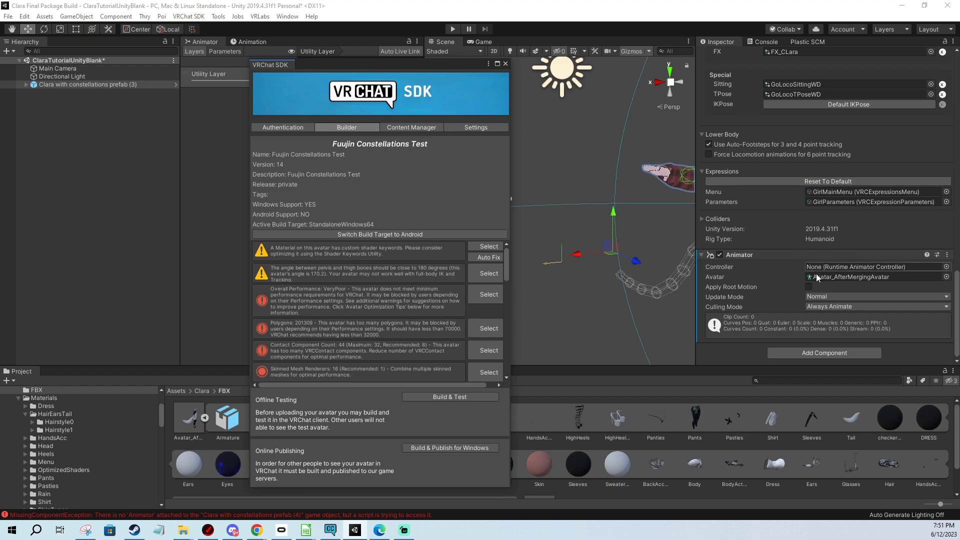
- Remove the Clara prefab's Animator component and review the resulting missing-Animator errors in the Console
{"action": "left_click", "coordinate": [948, 255]}
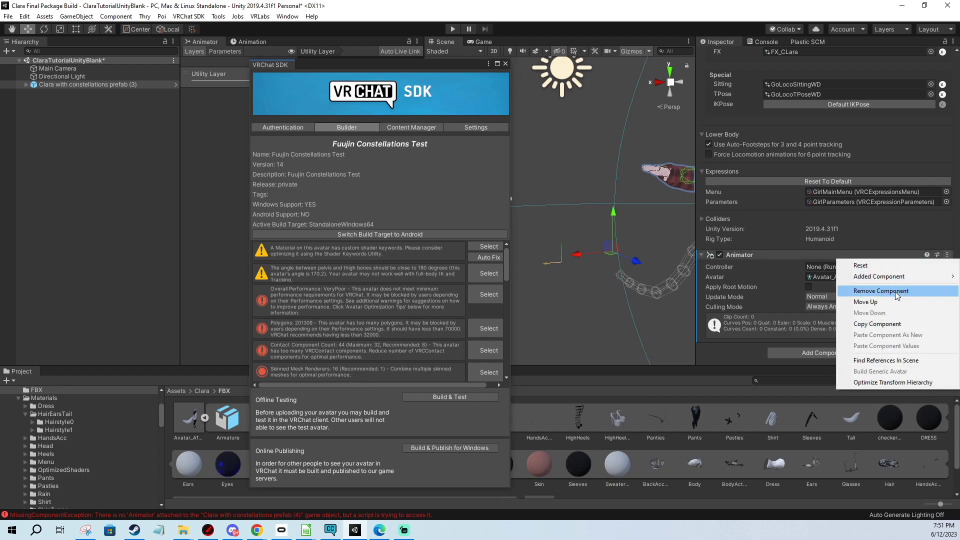
{"action": "left_click", "coordinate": [881, 290]}
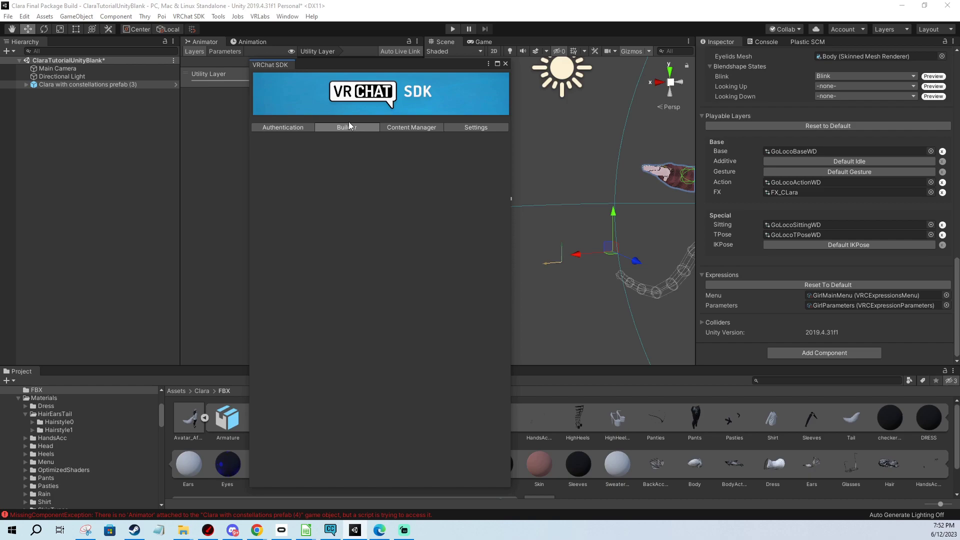
{"action": "left_click", "coordinate": [760, 41]}
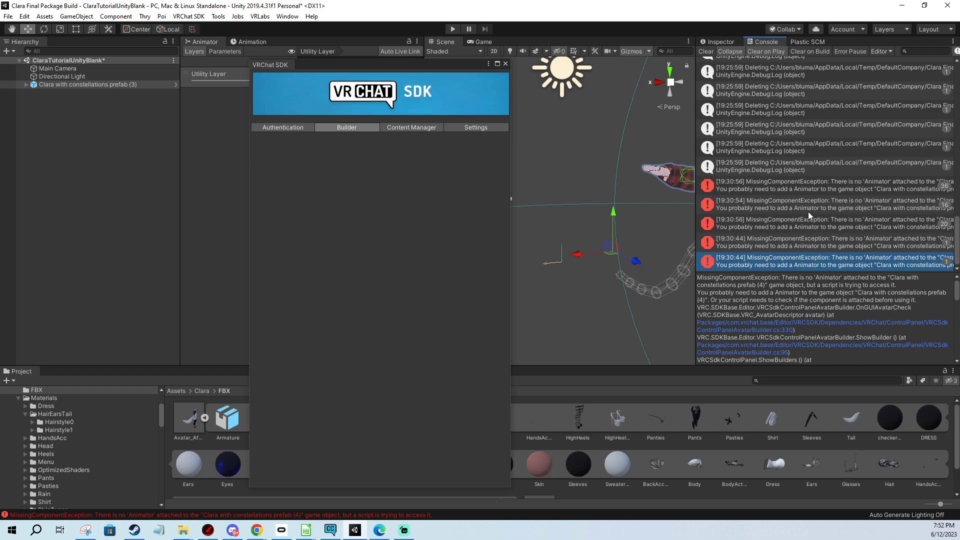
{"action": "left_click", "coordinate": [725, 41]}
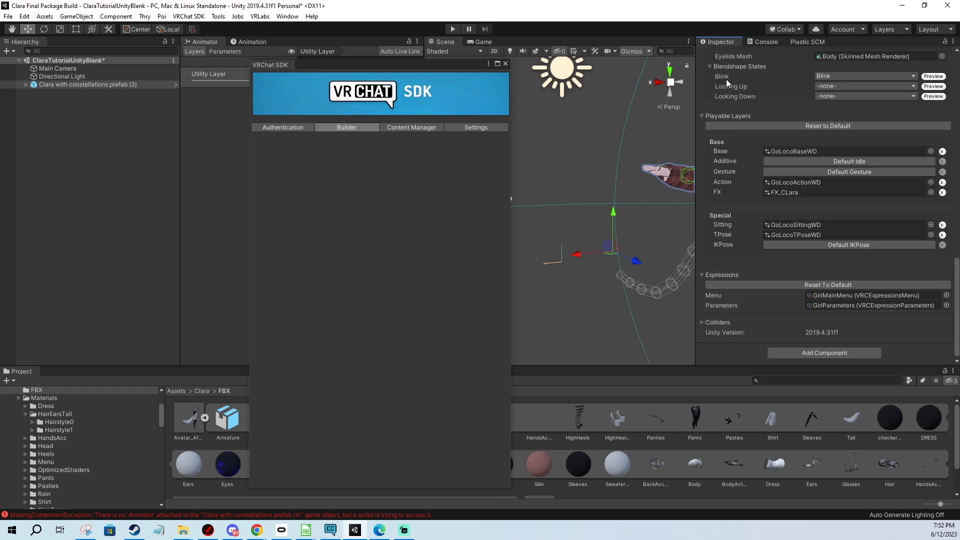
- Add a new Animator component to the Clara prefab and close the floating VRChat SDK window
{"action": "left_click", "coordinate": [817, 353]}
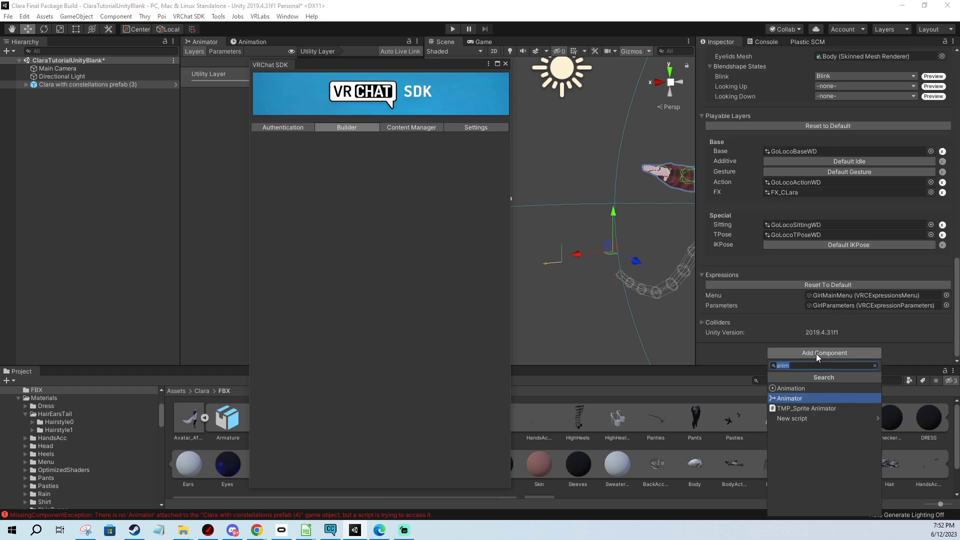
{"action": "left_click", "coordinate": [793, 398]}
{"action": "scroll", "coordinate": [790, 317], "scroll_direction": "down", "scroll_amount": 3}
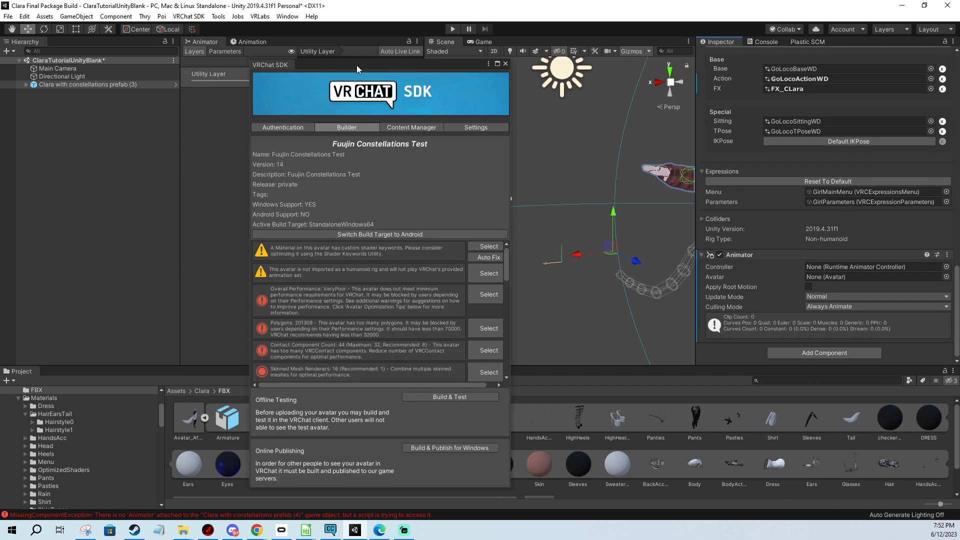
{"action": "left_click_drag", "start_coordinate": [357, 65], "coordinate": [321, 66]}
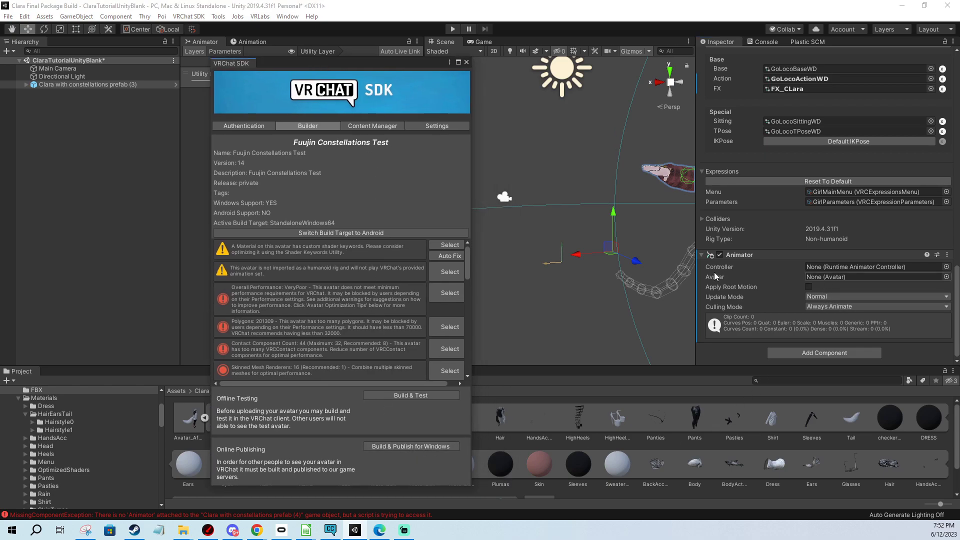
{"action": "left_click_drag", "start_coordinate": [326, 61], "coordinate": [0, 65]}
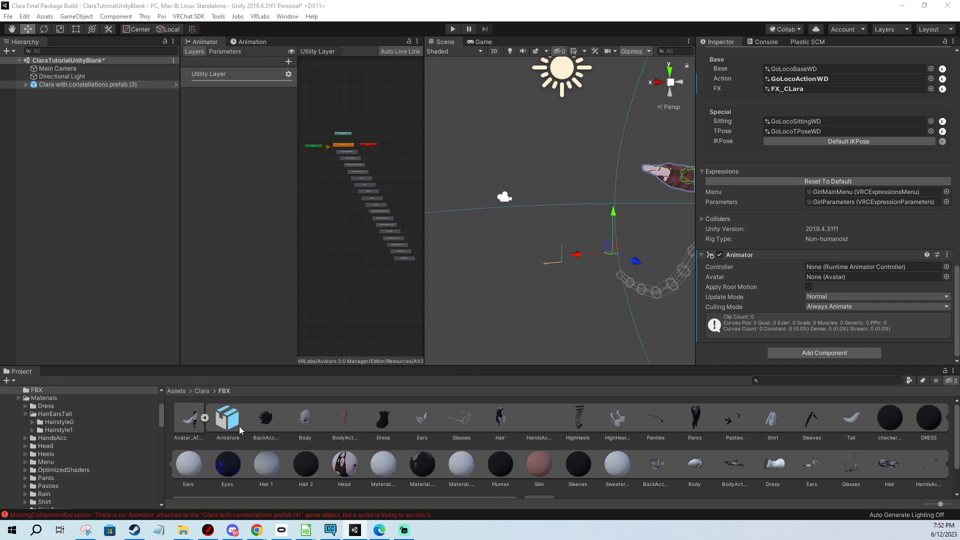
- Drag Avatar_AfterMergingAvatar from the expanded FBX into the Animator's Avatar field, then reopen the SDK panel
{"action": "left_click", "coordinate": [205, 417]}
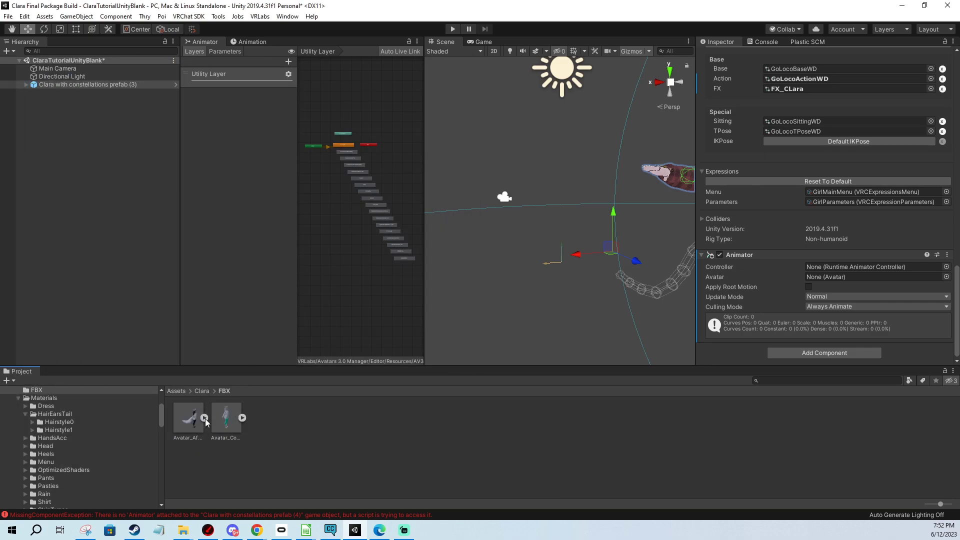
{"action": "left_click", "coordinate": [205, 418]}
{"action": "scroll", "coordinate": [500, 470], "scroll_direction": "down", "scroll_amount": 1}
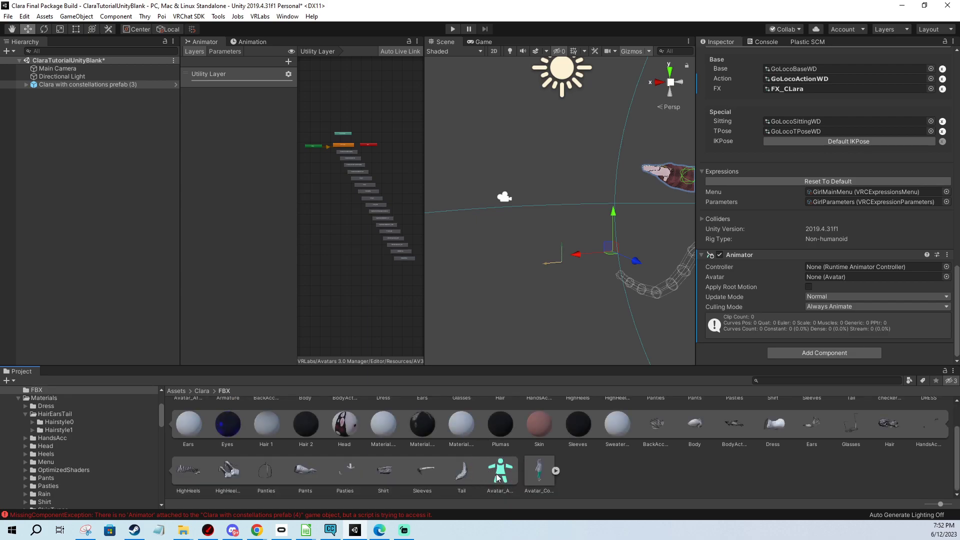
{"action": "left_click_drag", "start_coordinate": [499, 473], "coordinate": [832, 278]}
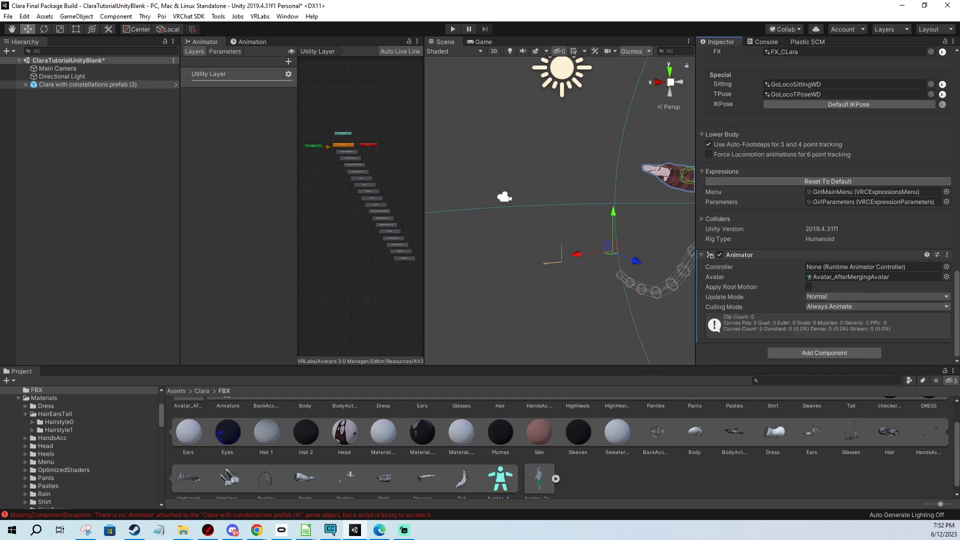
{"action": "key", "text": "alt+Tab"}
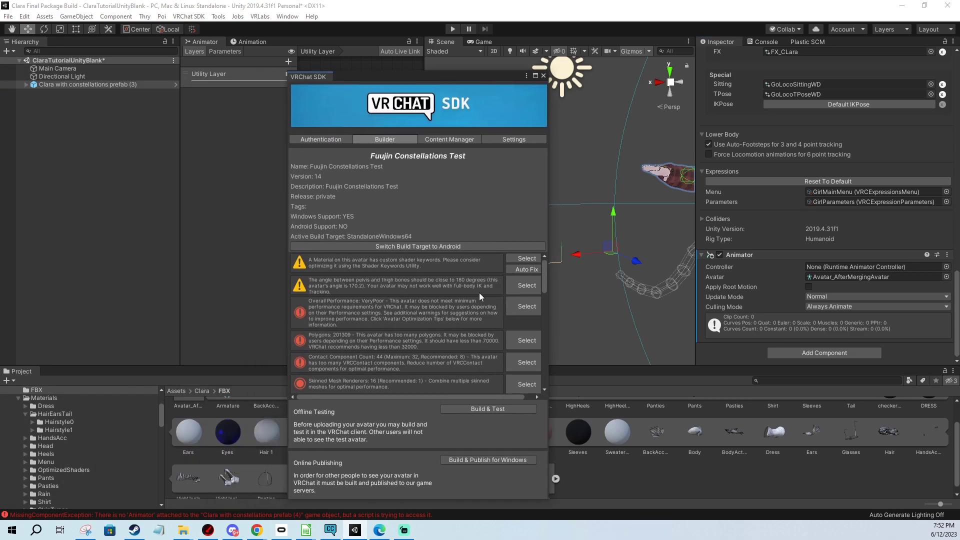